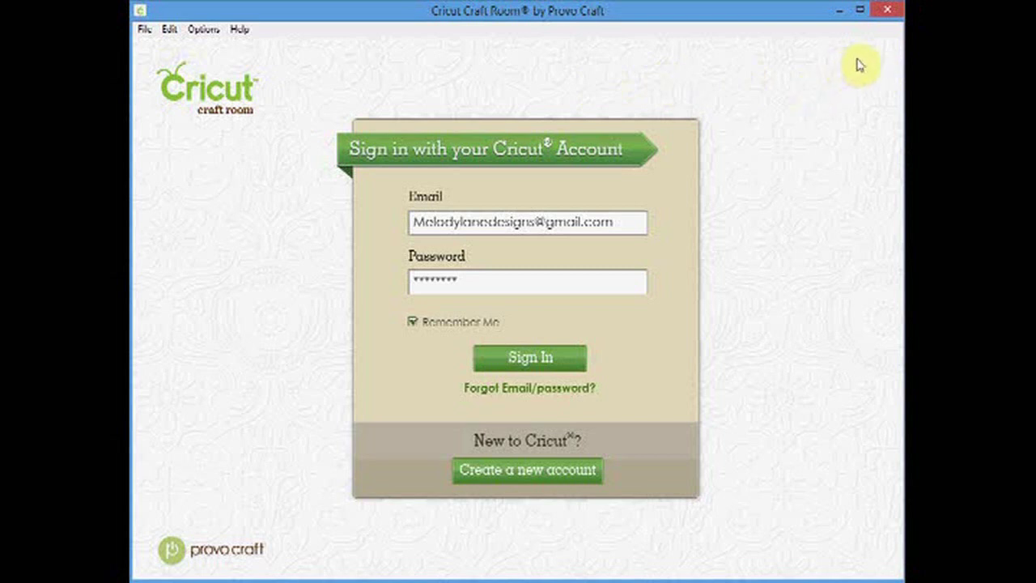
Step: Close the Cricut Craft Room sign-in window to return to the browser
click(887, 10)
Step: Maximize the browser and go to the cricut.com home page via the Cricut logo
drag(652, 69, 409, 33)
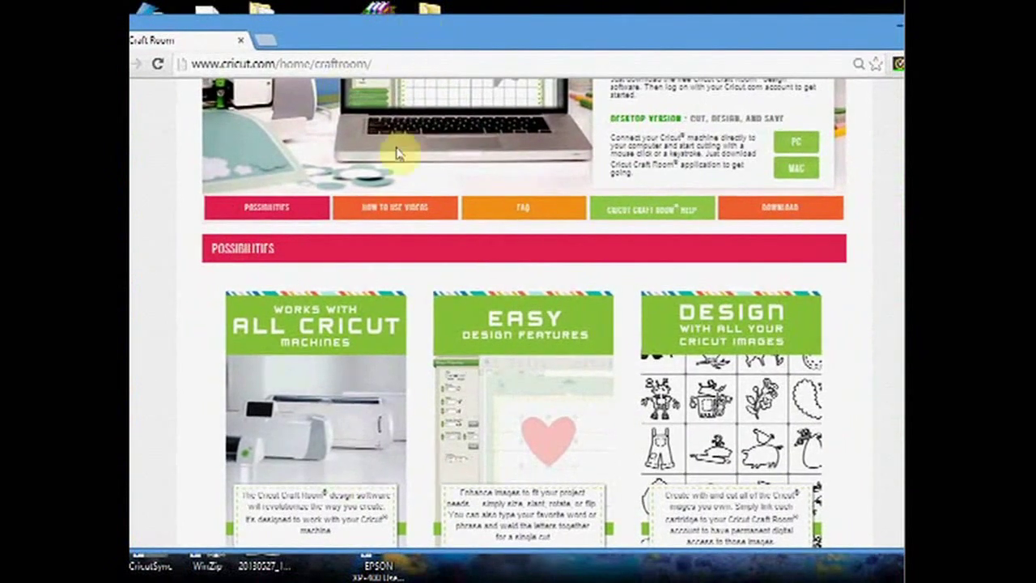
scroll(518, 323, up, 5)
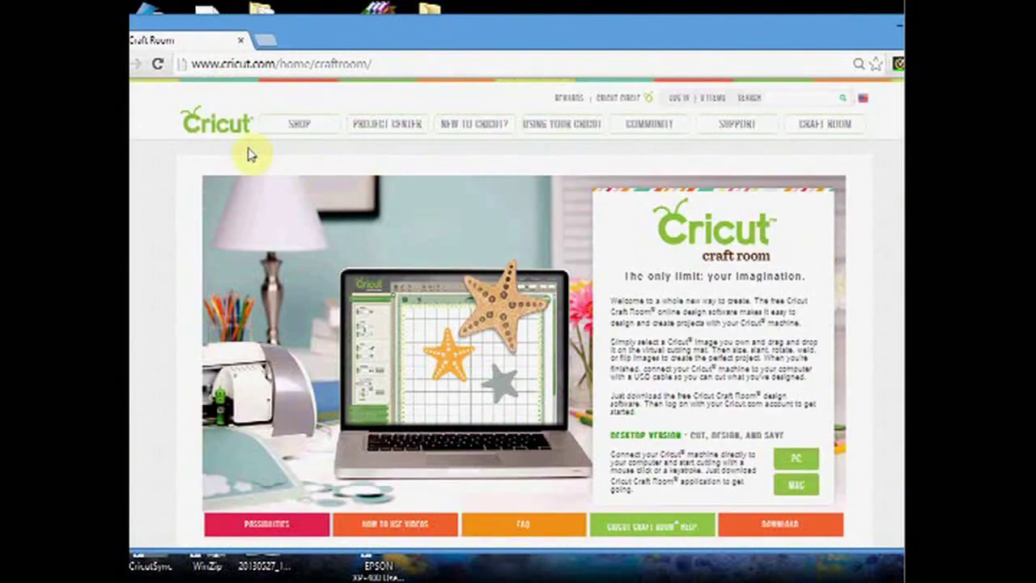
click(212, 123)
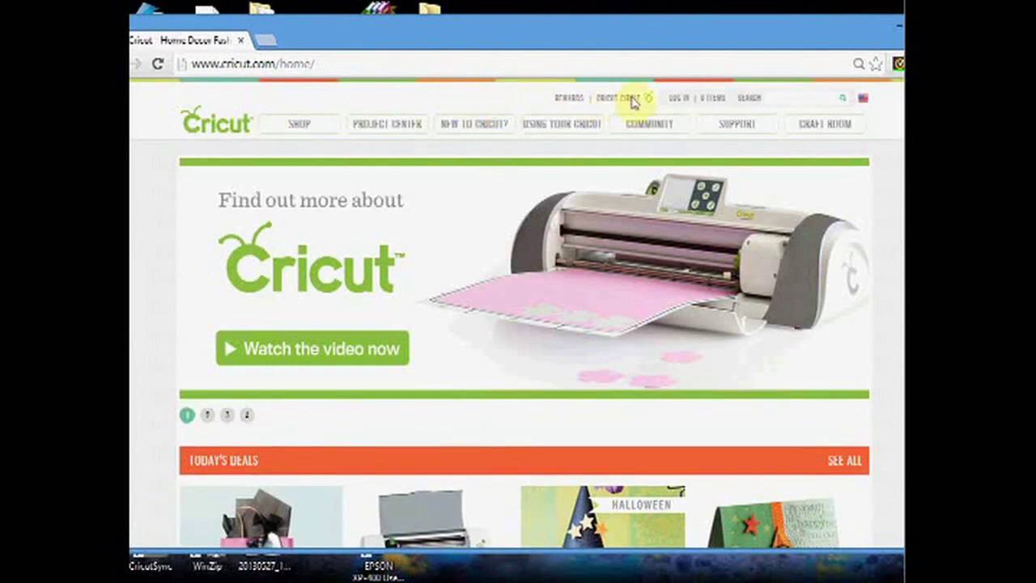
Step: Log in to the Cricut account with the saved email and password
click(678, 100)
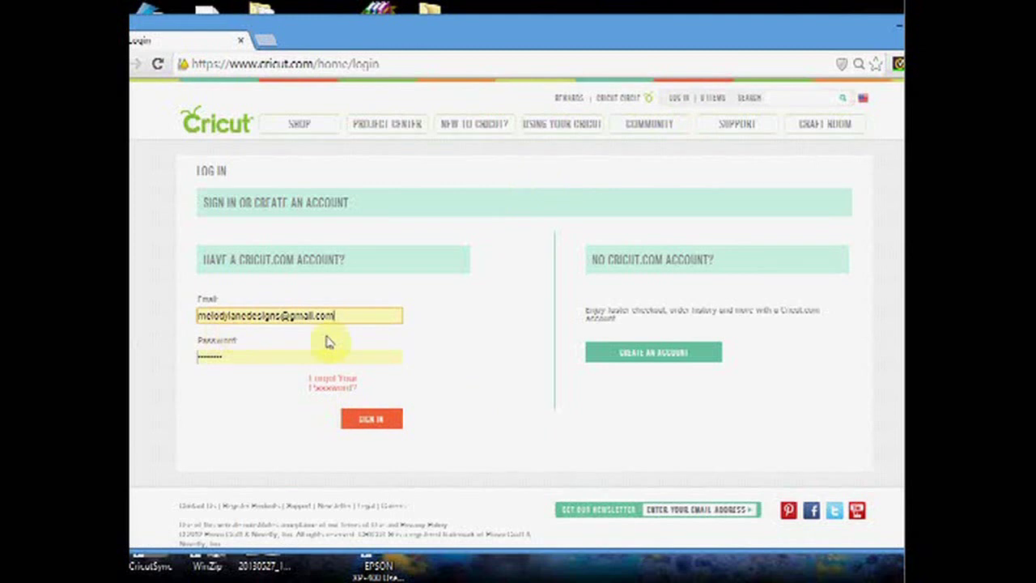
click(373, 418)
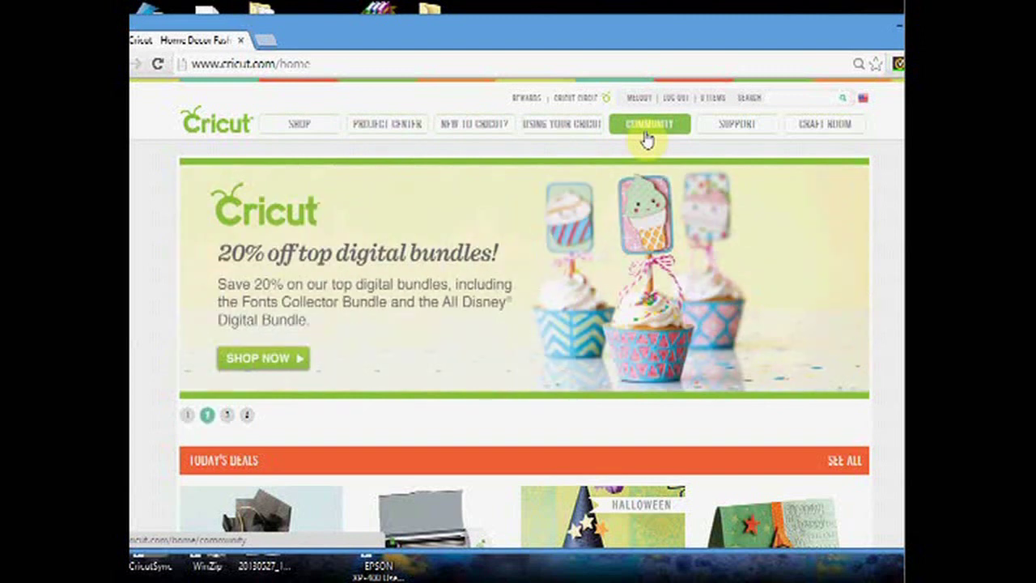
Step: Open Community > Message Boards and scroll through the Cricut forum list
click(646, 137)
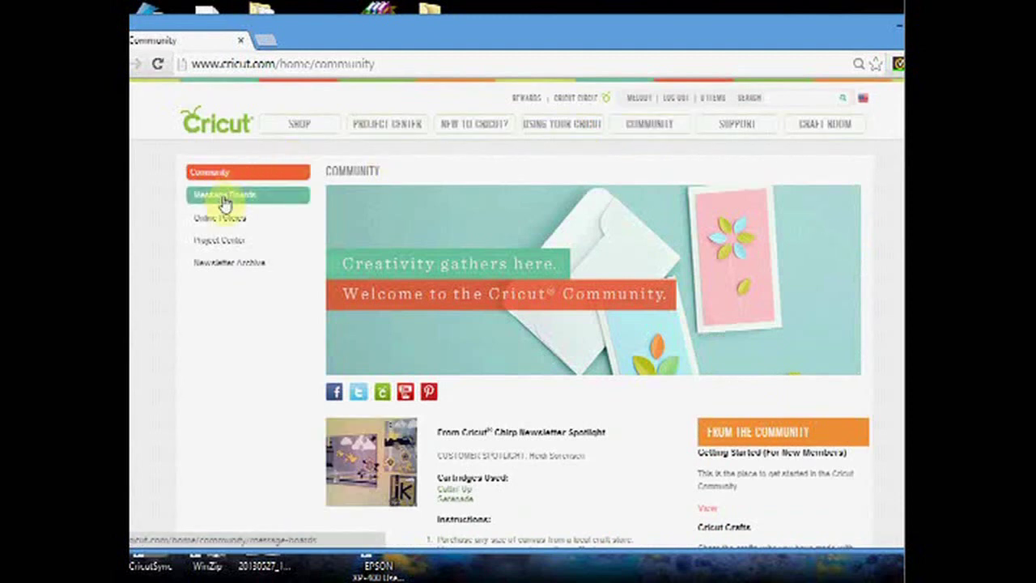
click(224, 200)
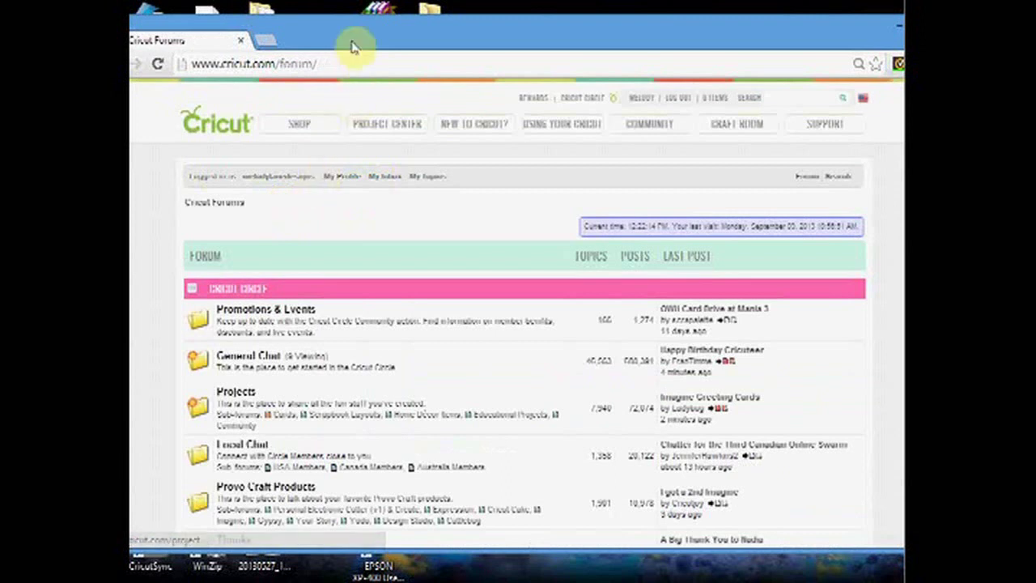
drag(351, 40, 360, 24)
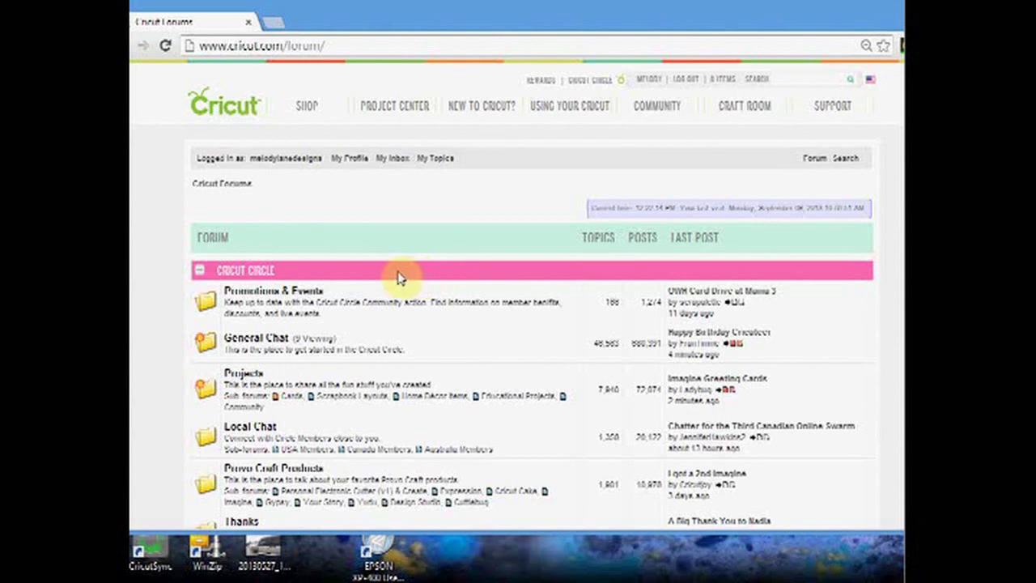
scroll(399, 277, down, 1)
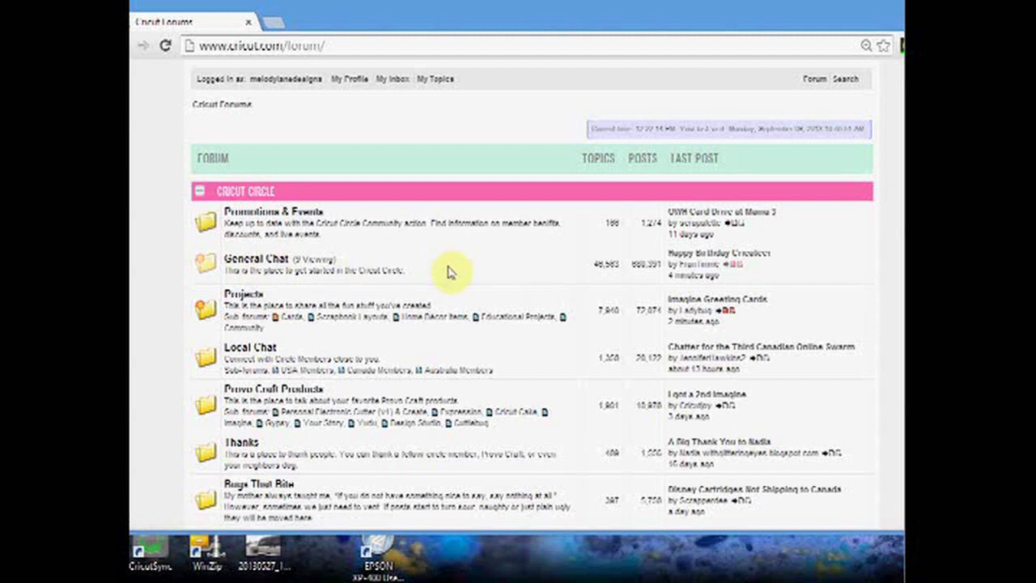
scroll(449, 272, down, 5)
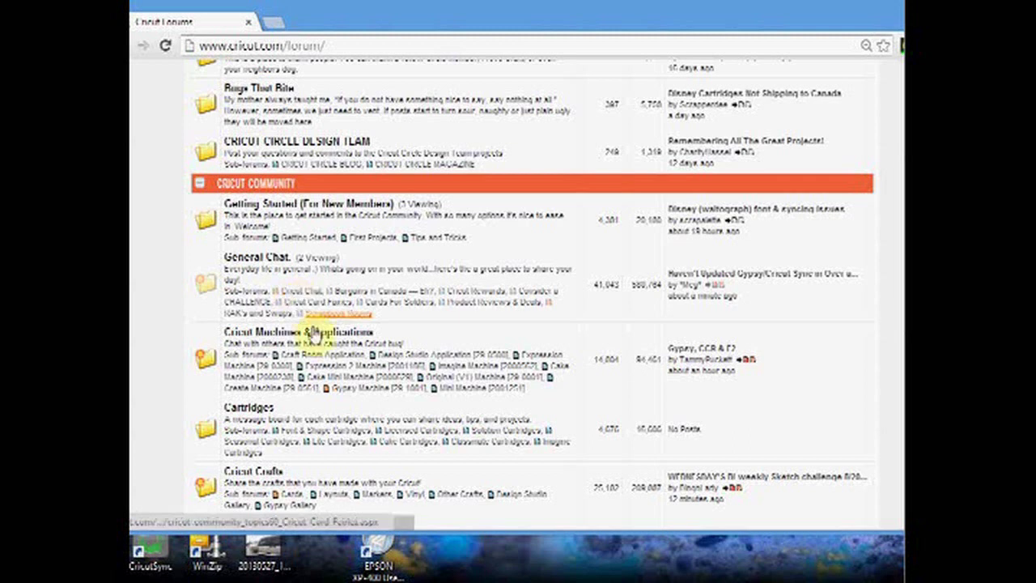
Step: Go back from the forums, open the Craft Room page, and minimize the browser
click(143, 46)
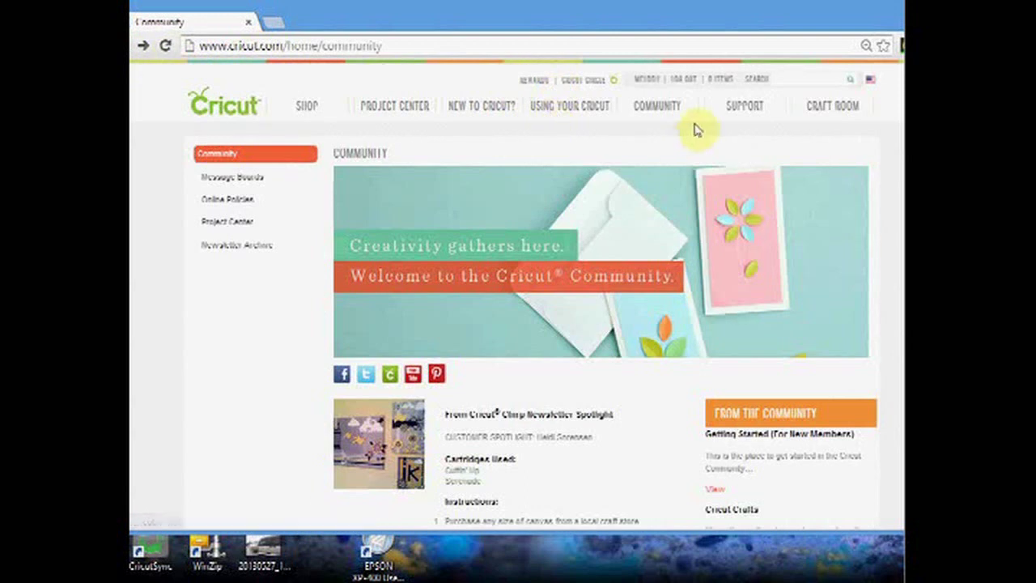
click(838, 118)
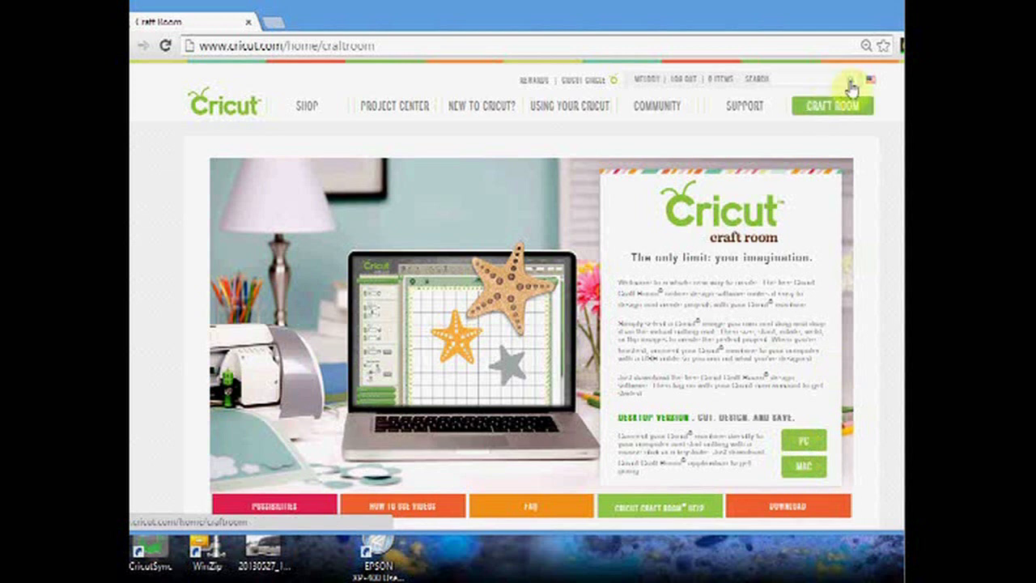
click(875, 10)
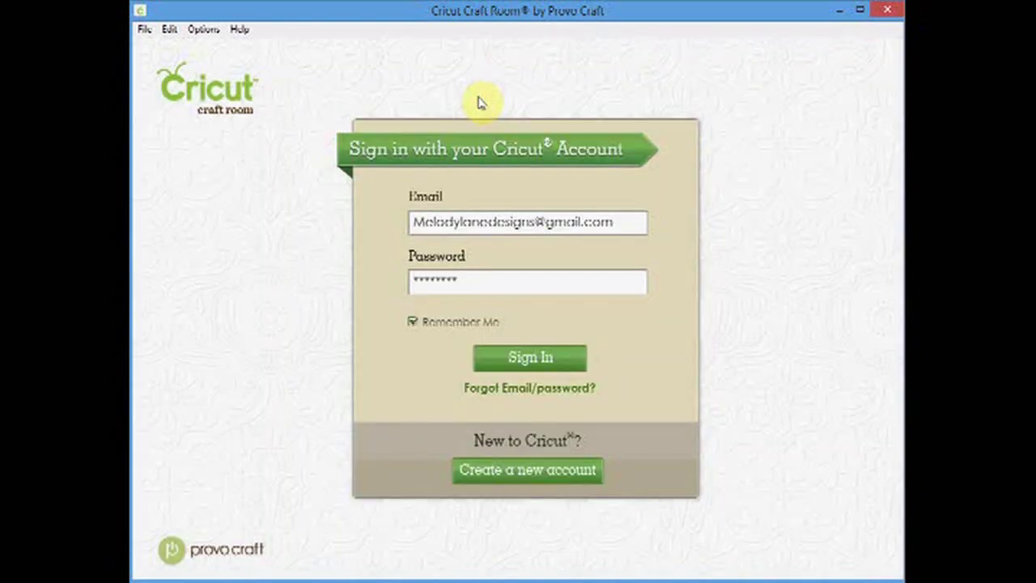
Step: Sign in to Craft Room with Remember Me ticked
click(413, 322)
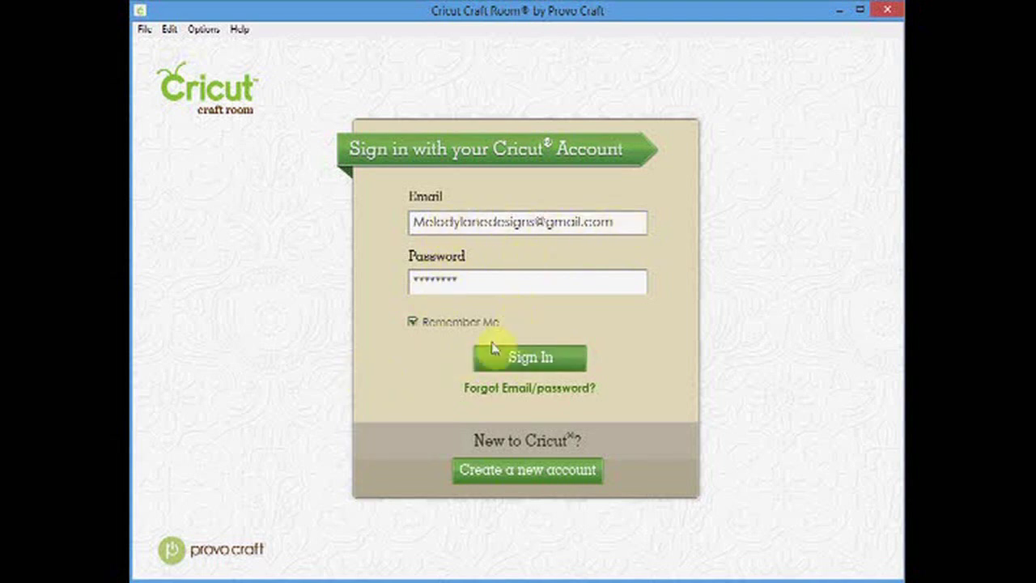
click(544, 359)
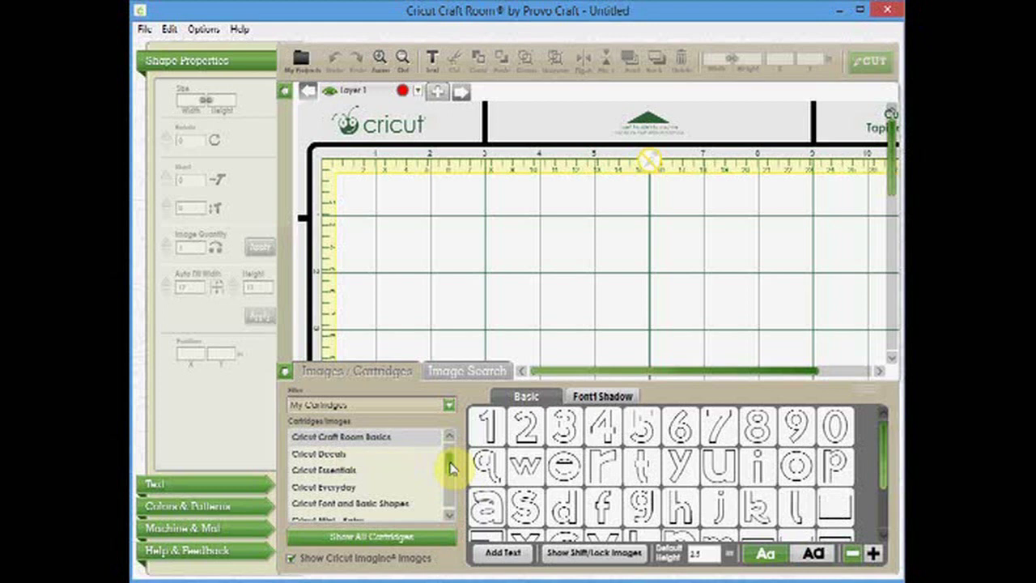
Step: Scroll through the My Cartridges list, then drop down the cartridge Filter choices
drag(451, 468, 451, 510)
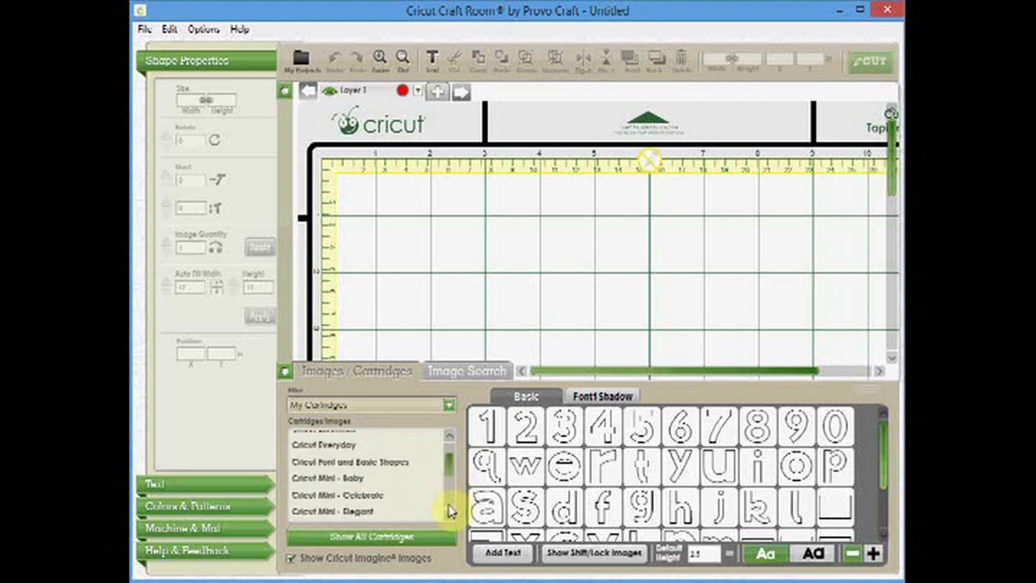
click(450, 513)
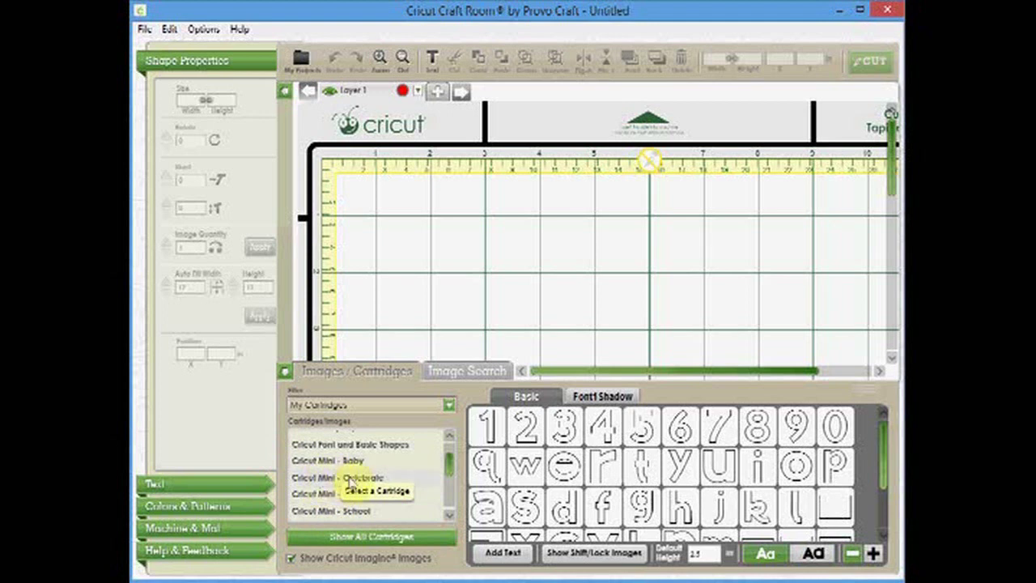
click(448, 523)
click(448, 523)
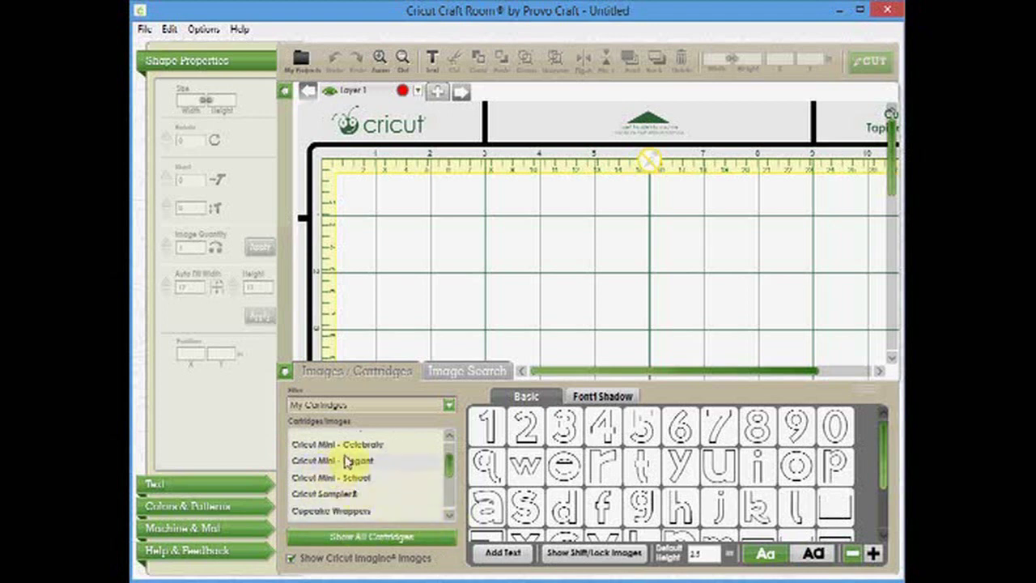
click(448, 519)
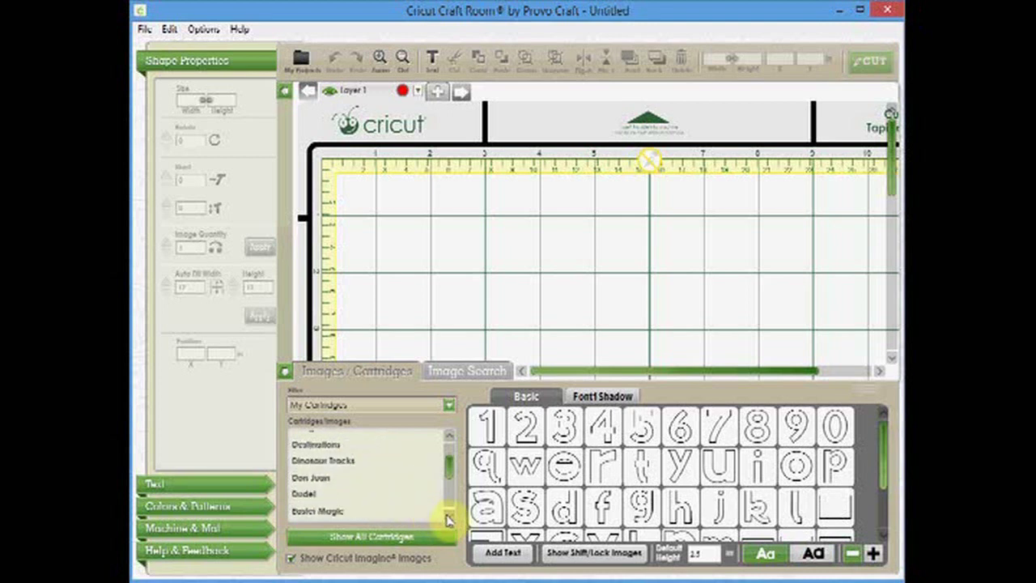
click(448, 518)
click(447, 519)
click(447, 519)
click(448, 519)
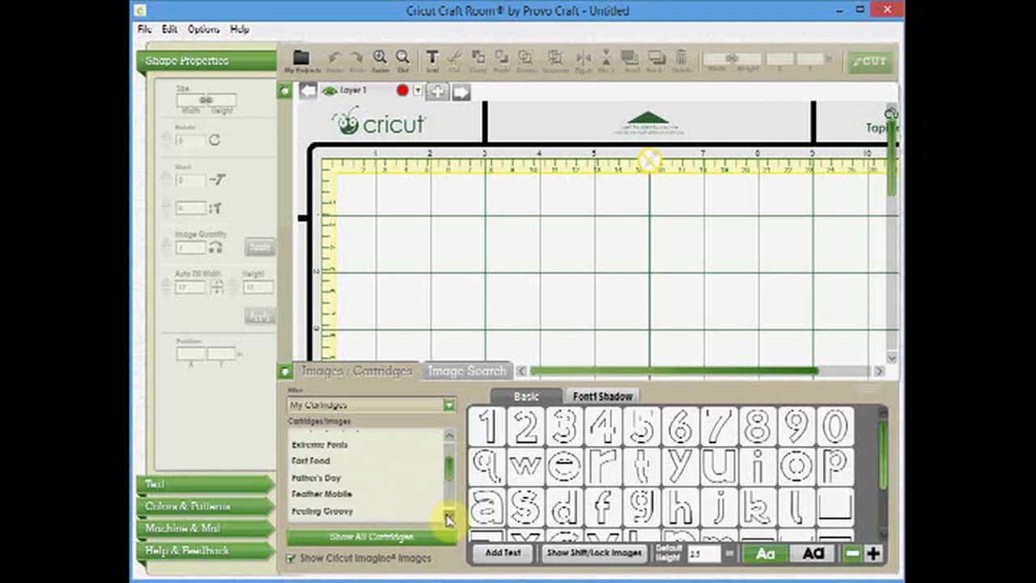
click(447, 518)
click(447, 518)
click(447, 518)
click(447, 519)
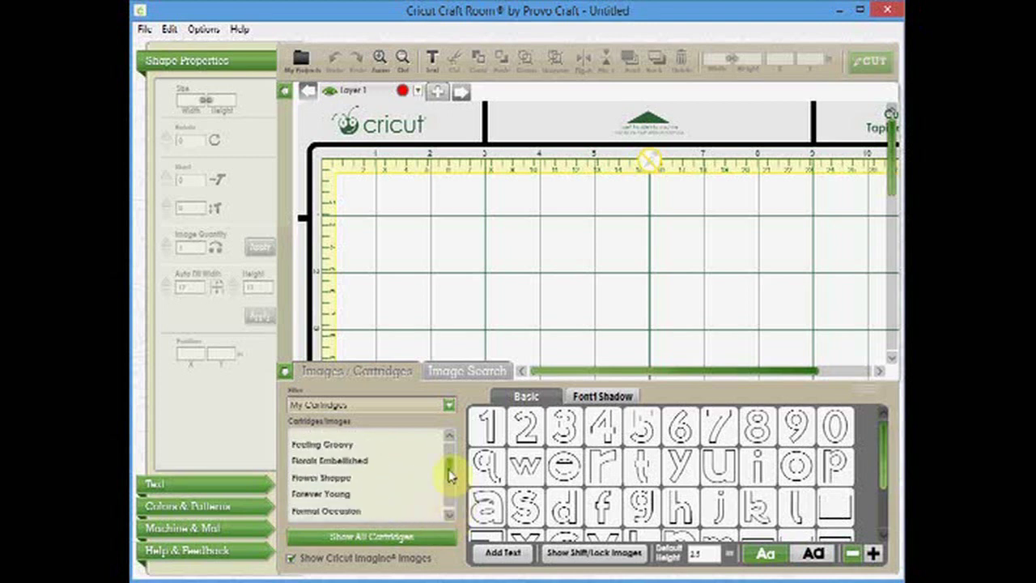
click(449, 406)
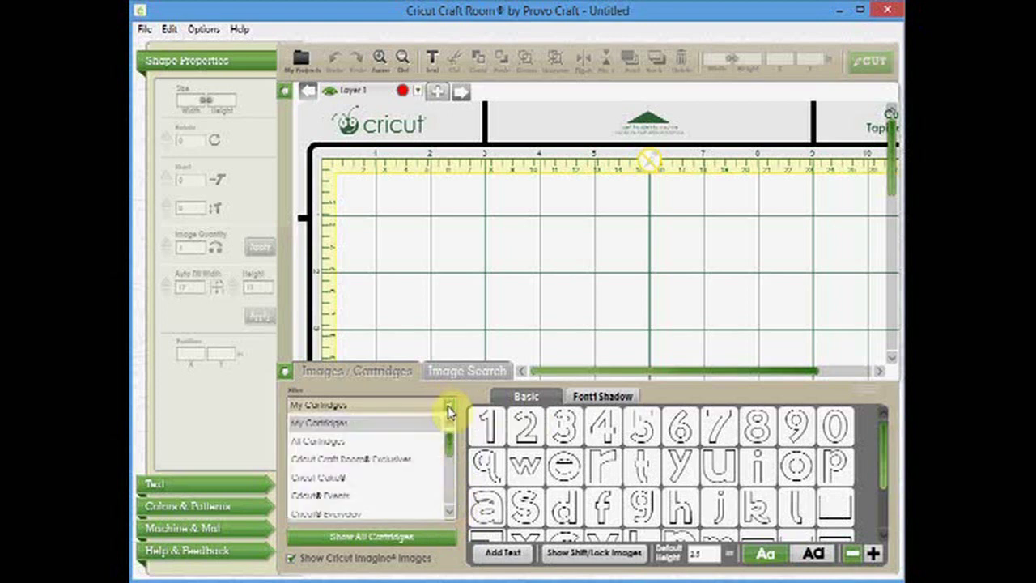
Step: Filter to All Cartridges and open the Gnomes and Mushrooms cartridge images
click(324, 444)
drag(448, 466, 451, 483)
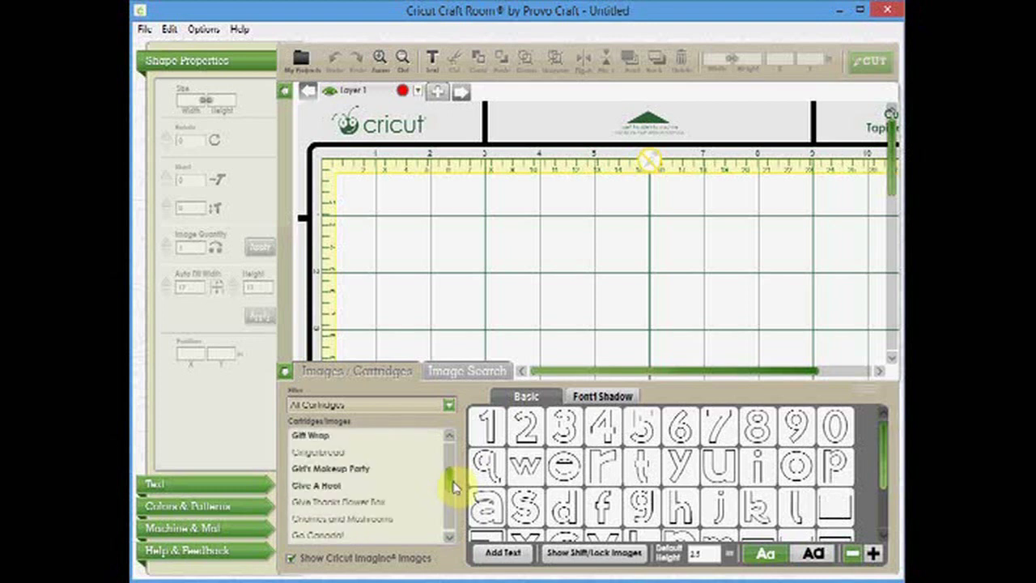
click(450, 537)
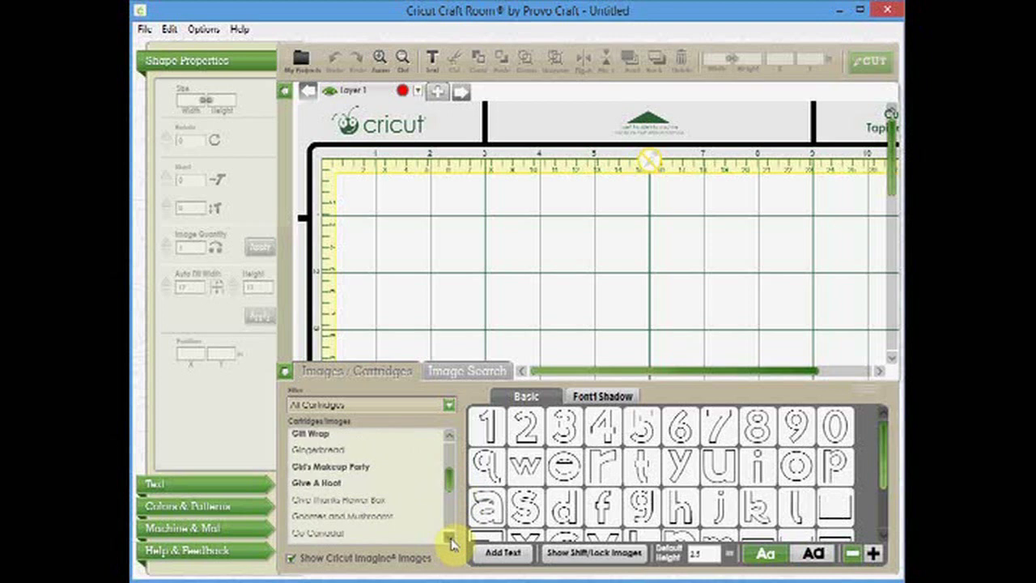
click(450, 536)
click(343, 483)
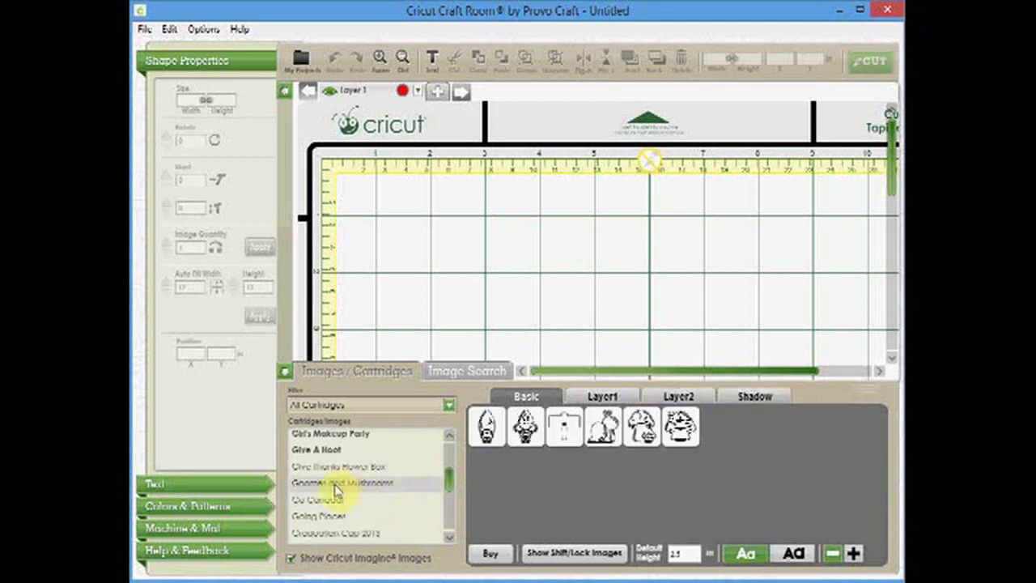
Step: Place the red gnome, a Layer1 piece and a Layer2 face piece on the mat
mouse_move(496, 443)
drag(496, 443, 433, 230)
mouse_move(526, 427)
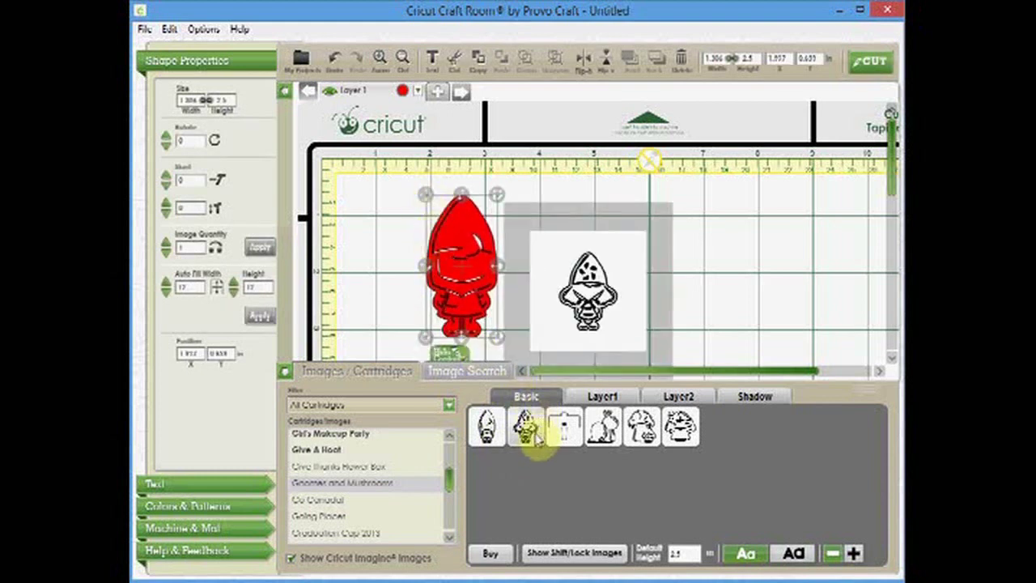
click(599, 397)
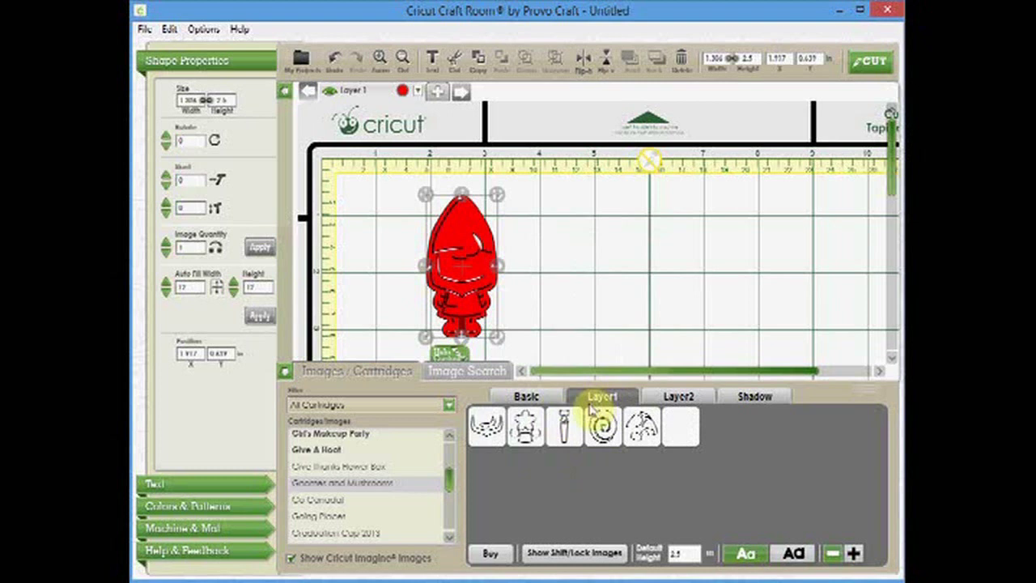
mouse_move(490, 445)
drag(488, 441, 554, 279)
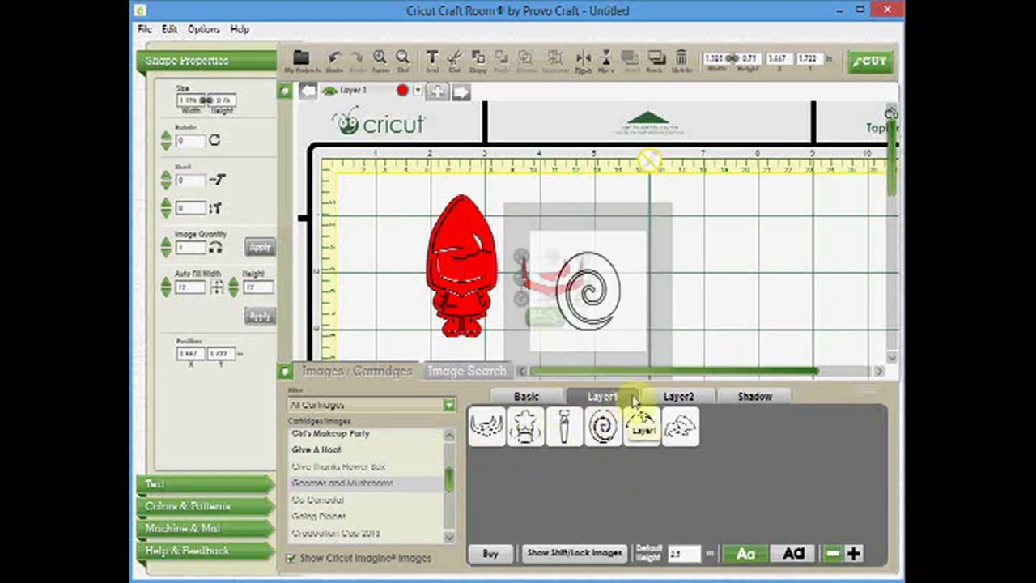
click(682, 397)
drag(490, 423, 554, 241)
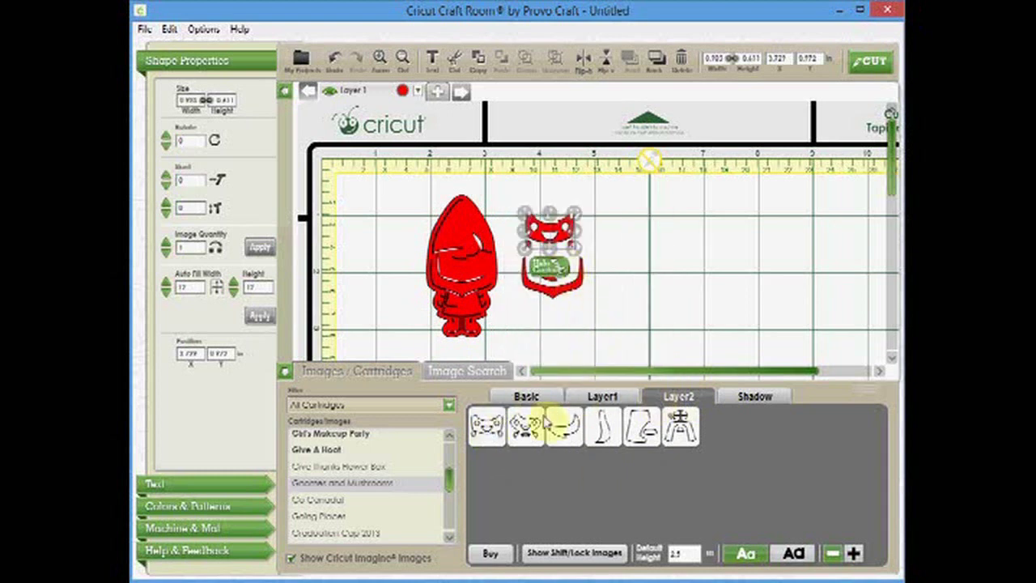